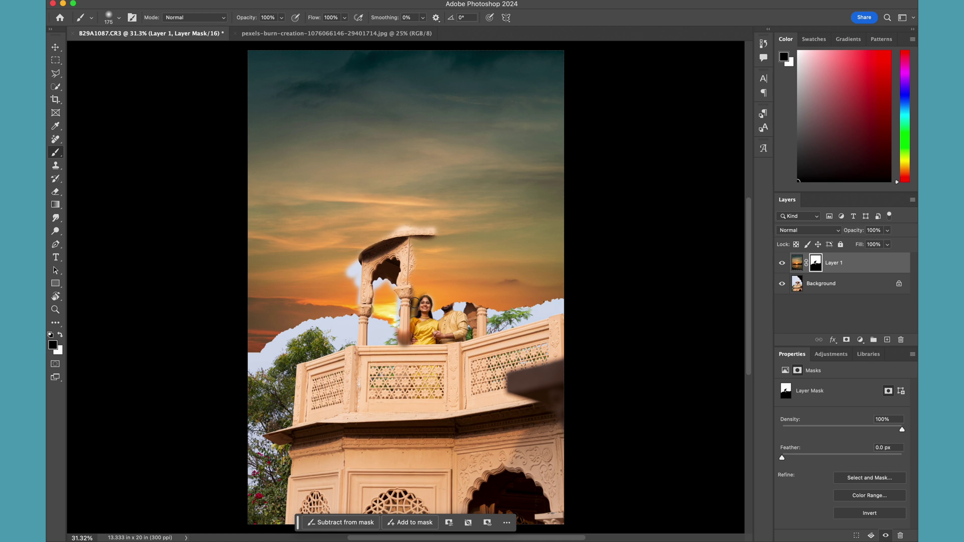
# Delete the rough sky layer and start Edit > Sky Replacement, previewing a rainbow sky.
pyautogui.click(797, 263)
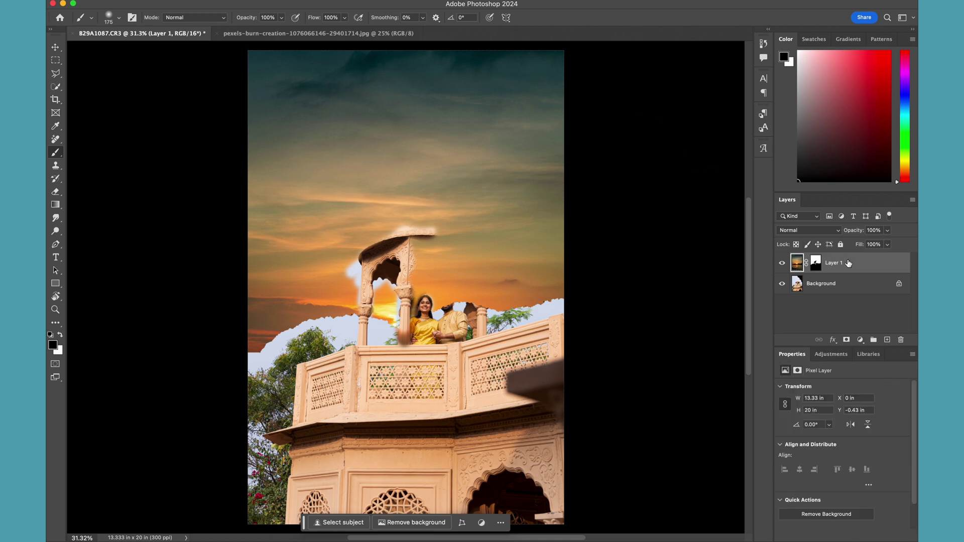
pyautogui.press('BackSpace')
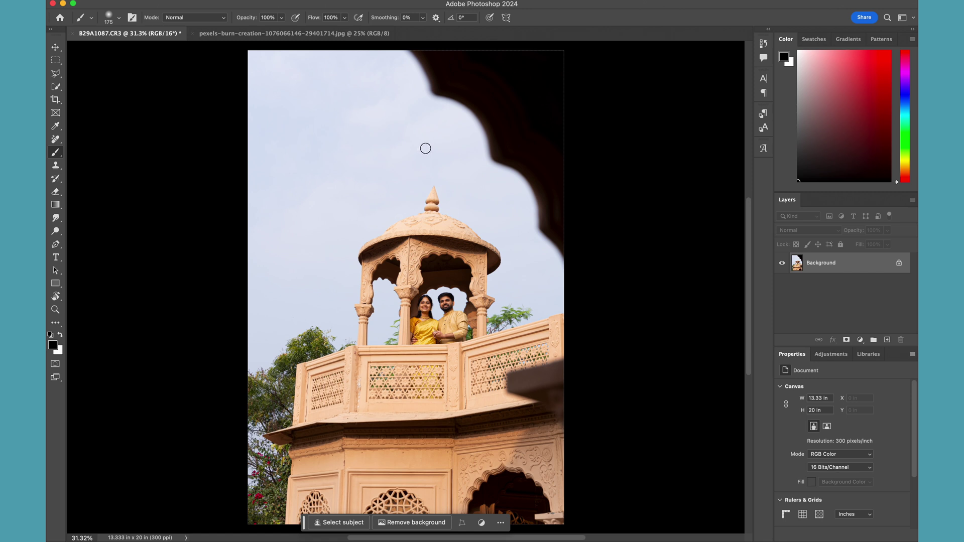
pyautogui.press('v')
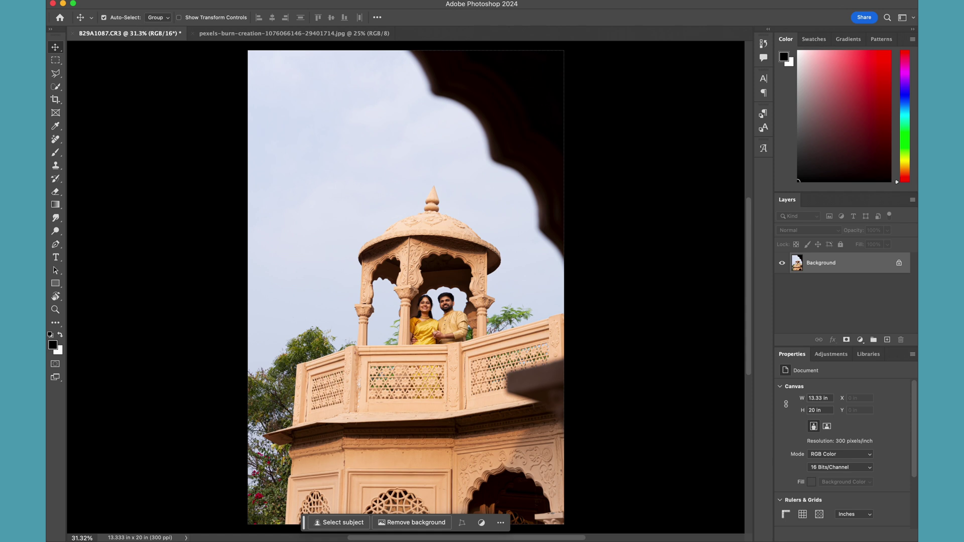
pyautogui.click(166, 1)
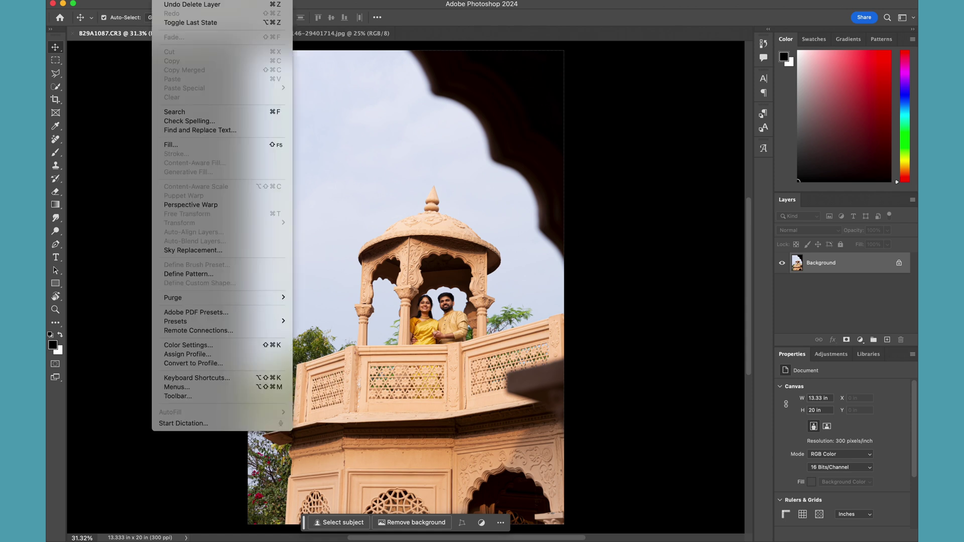
pyautogui.click(213, 250)
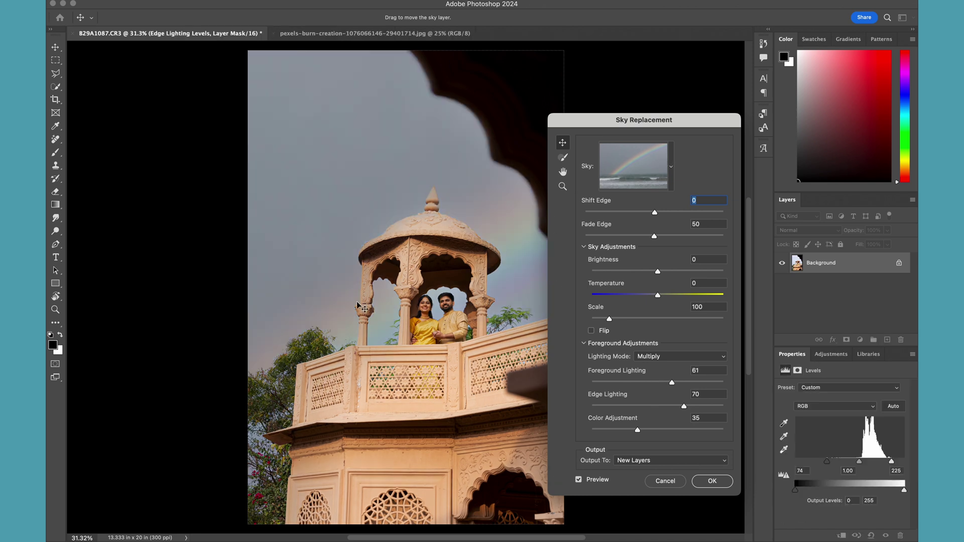
# Swap the rainbow for the third Sunsets preset, an orange cloudy sky, and reposition it.
pyautogui.moveTo(323, 264); pyautogui.dragTo(351, 142)
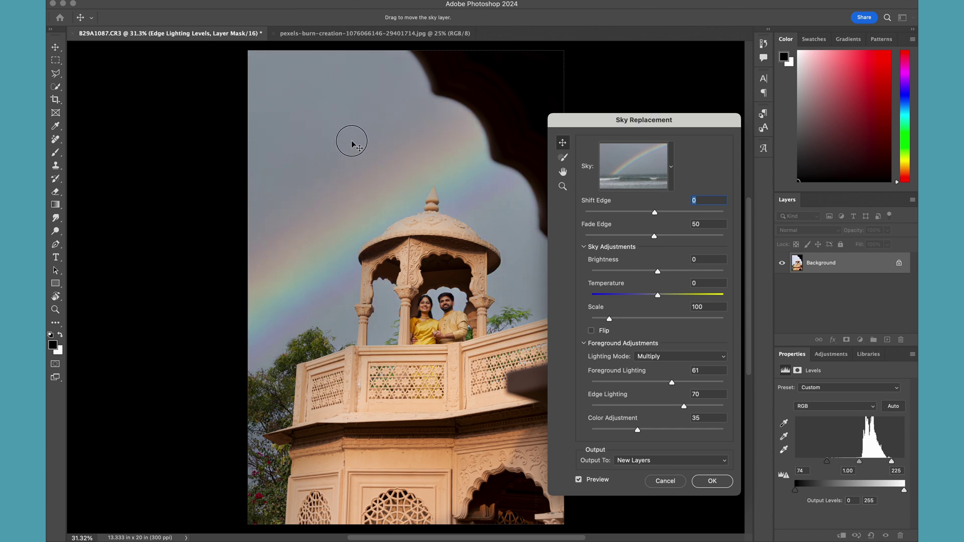
pyautogui.moveTo(345, 194); pyautogui.dragTo(314, 233)
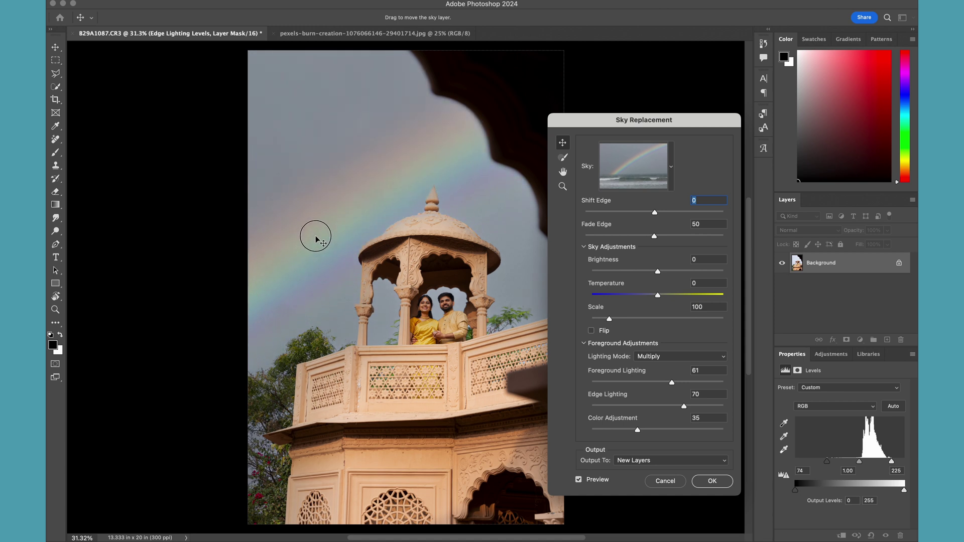
pyautogui.click(671, 167)
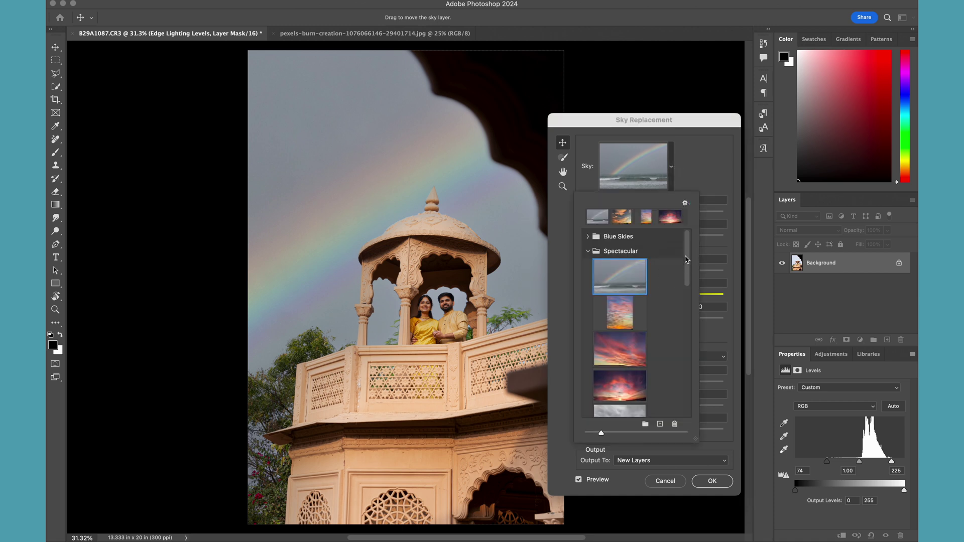
pyautogui.moveTo(685, 259); pyautogui.dragTo(684, 352)
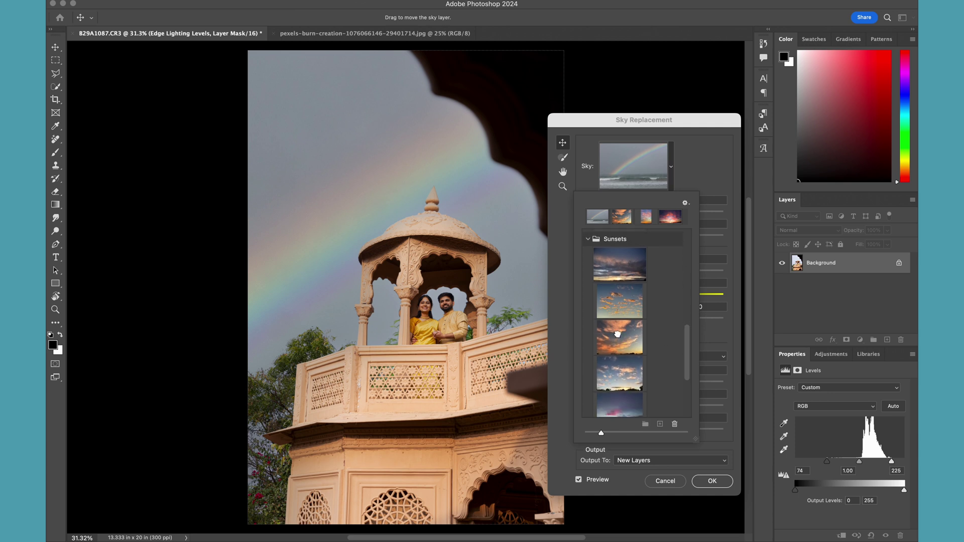
pyautogui.click(617, 334)
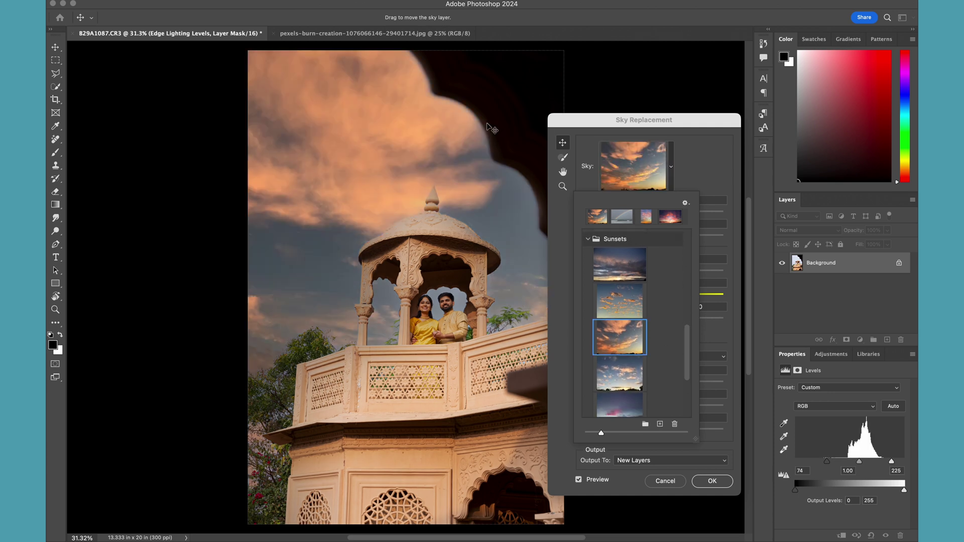
pyautogui.moveTo(386, 162); pyautogui.dragTo(366, 151)
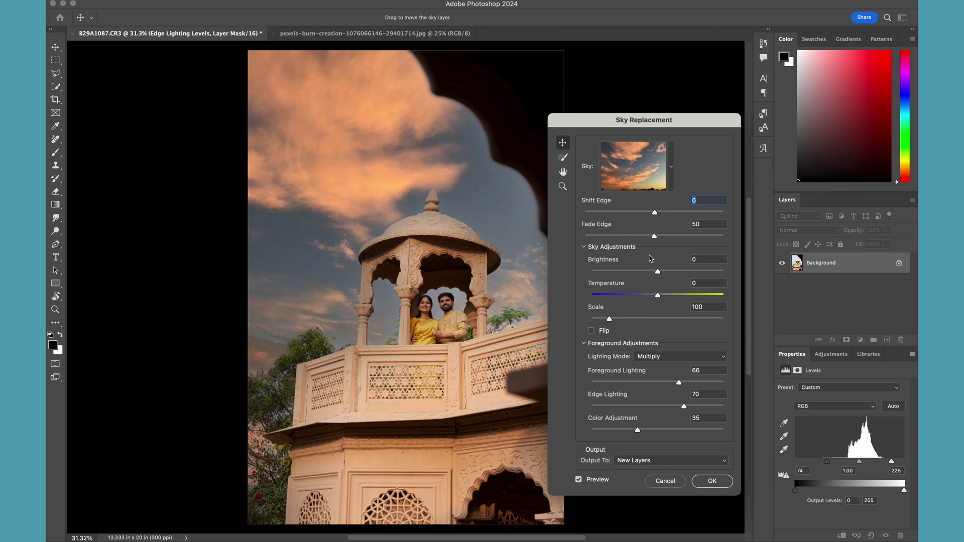
# Set Brightness 56, Temperature 44, Fade Edge 64 and Shift Edge -5, leaving Flip unchecked.
pyautogui.moveTo(661, 276); pyautogui.dragTo(697, 273)
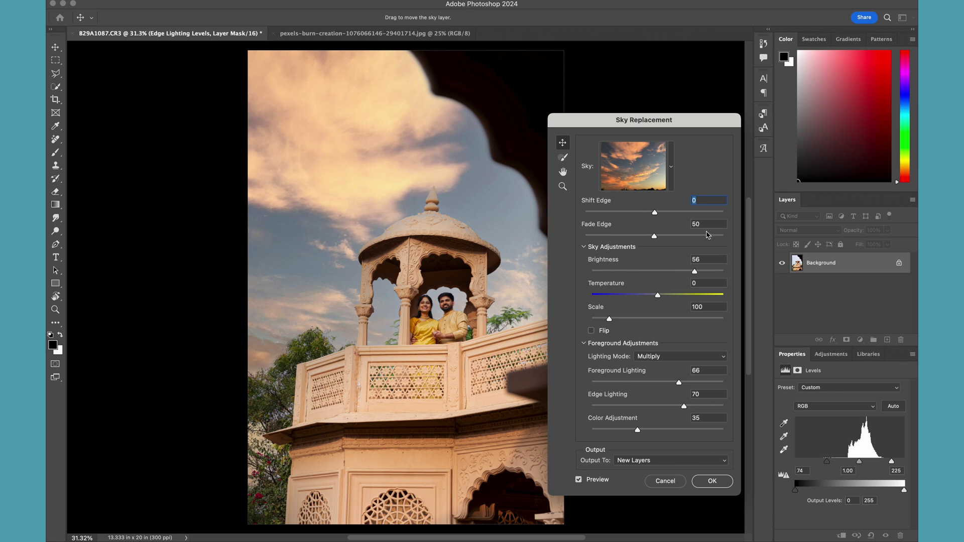
pyautogui.moveTo(662, 300); pyautogui.dragTo(688, 297)
pyautogui.moveTo(654, 236); pyautogui.dragTo(621, 212)
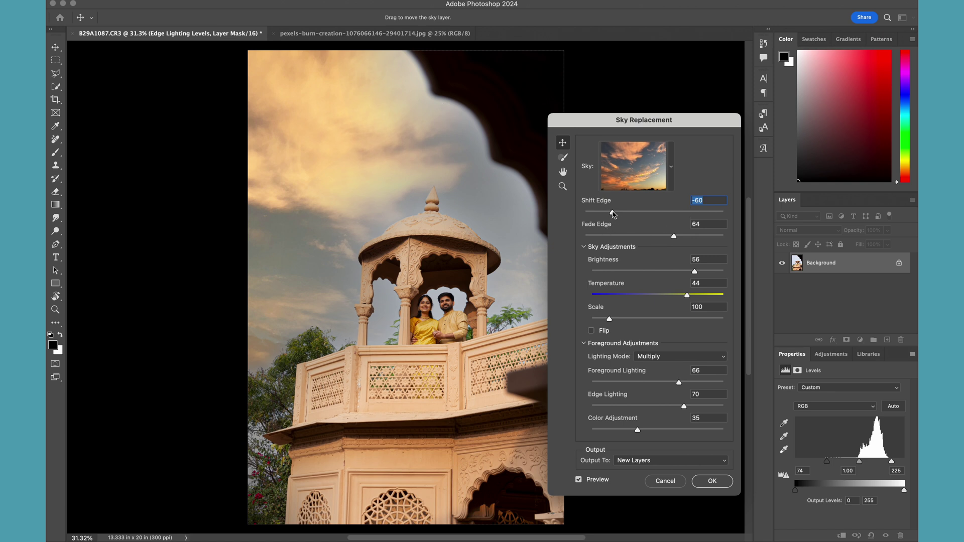
pyautogui.moveTo(613, 214); pyautogui.dragTo(651, 213)
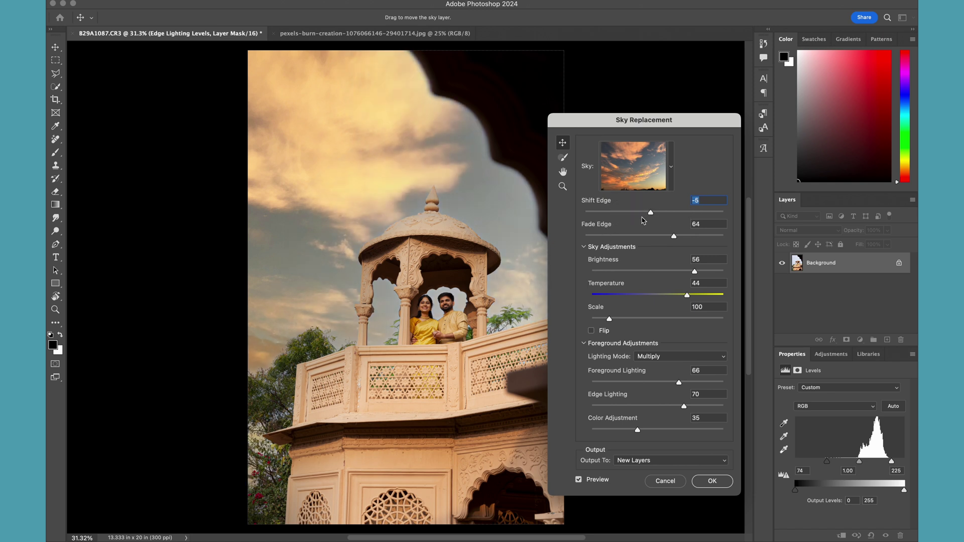
pyautogui.click(591, 330)
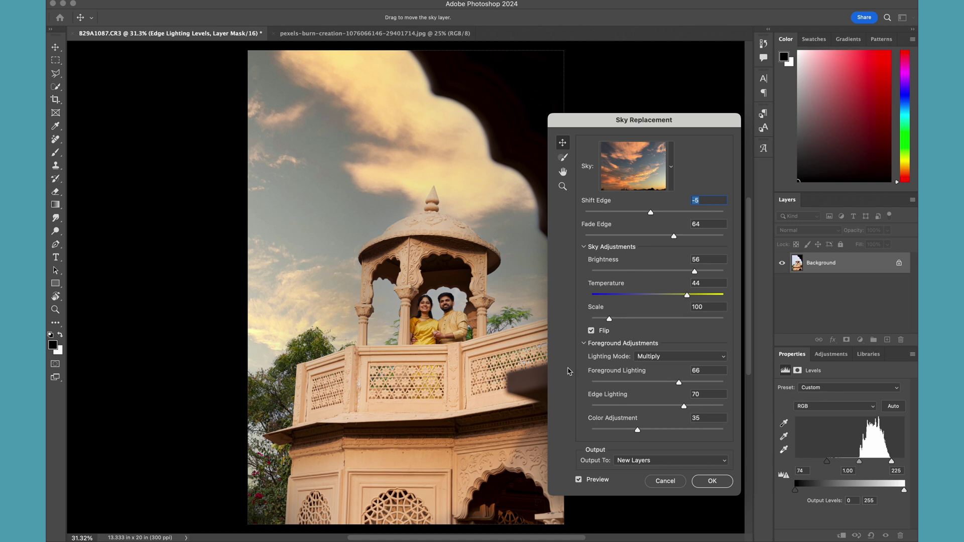
pyautogui.click(592, 330)
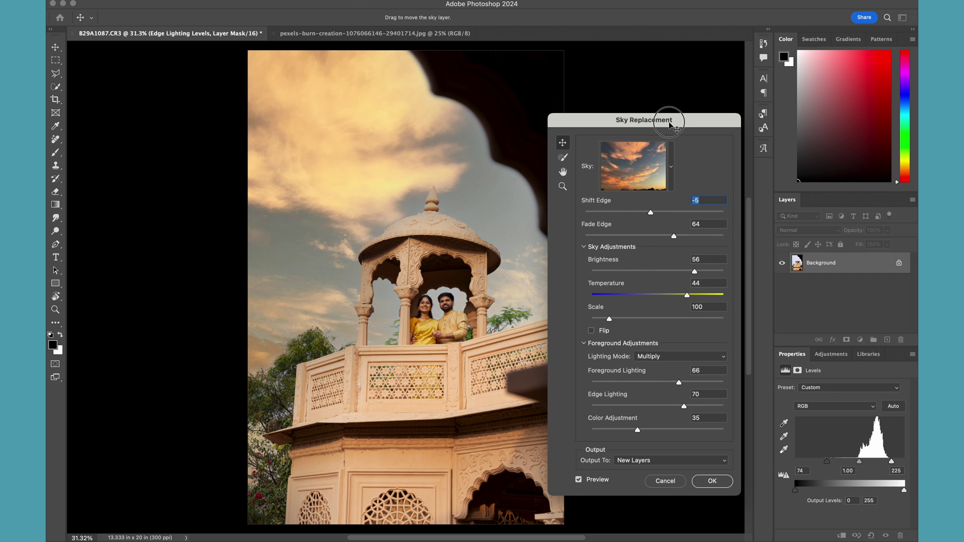
# Move the Sky Replacement dialog aside and try its brush and hand tools before returning to sky move.
pyautogui.moveTo(669, 120); pyautogui.dragTo(651, 63)
pyautogui.click(544, 102)
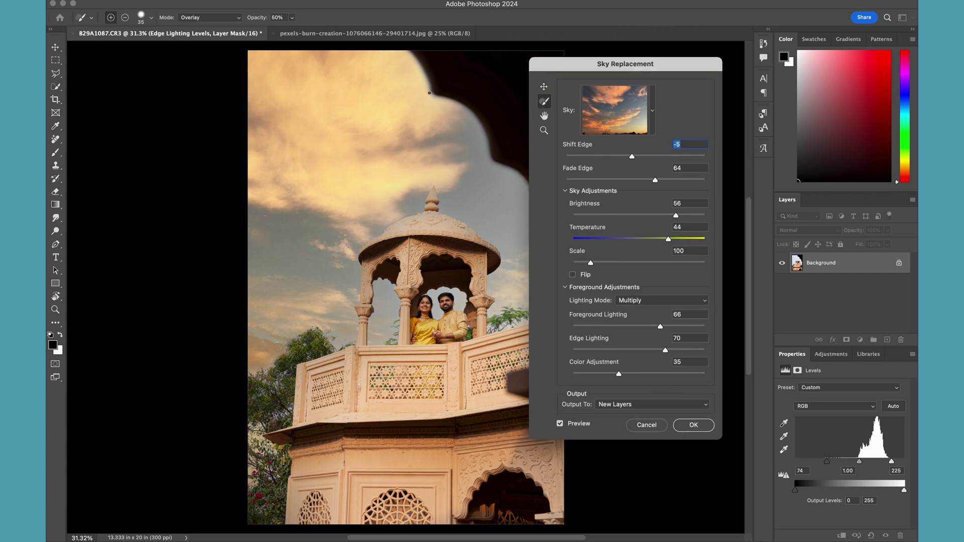
pyautogui.click(544, 116)
pyautogui.hscroll(2, 428, 162)
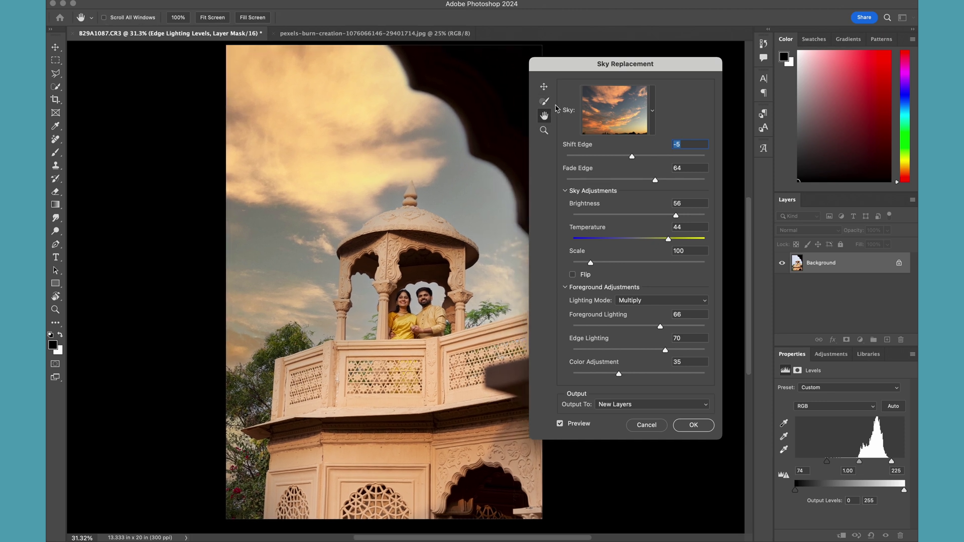
pyautogui.click(544, 86)
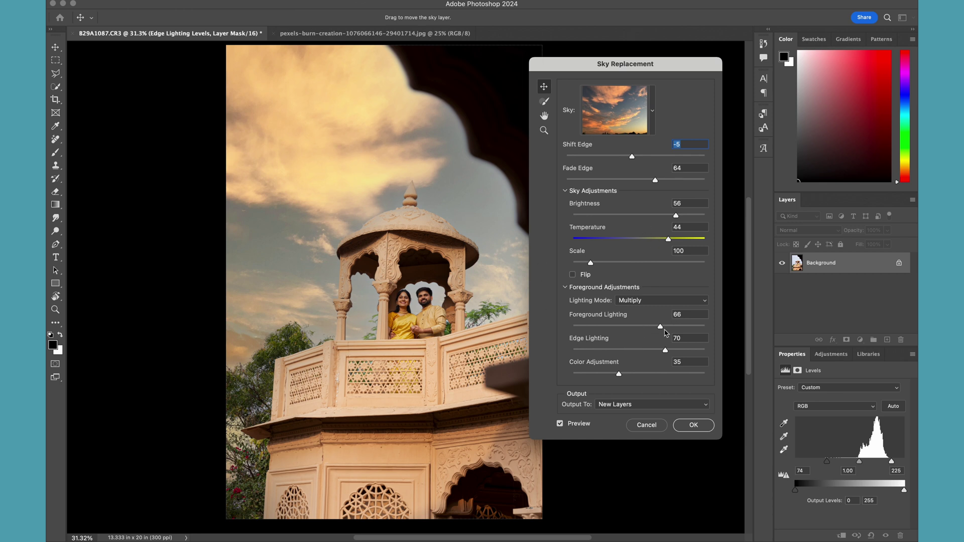
# Set Foreground Lighting to 77 and Edge Lighting to 67.
pyautogui.moveTo(660, 326); pyautogui.dragTo(723, 327)
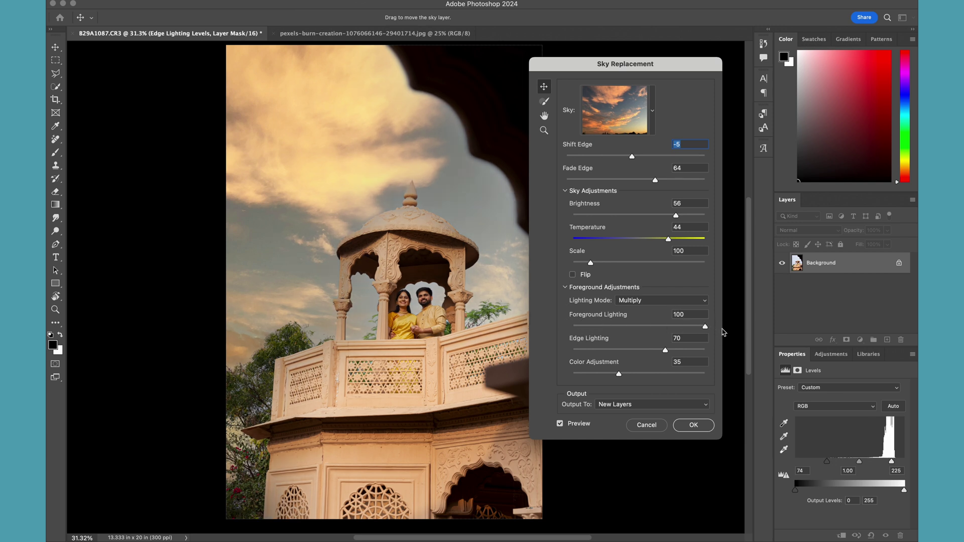
pyautogui.click(674, 326)
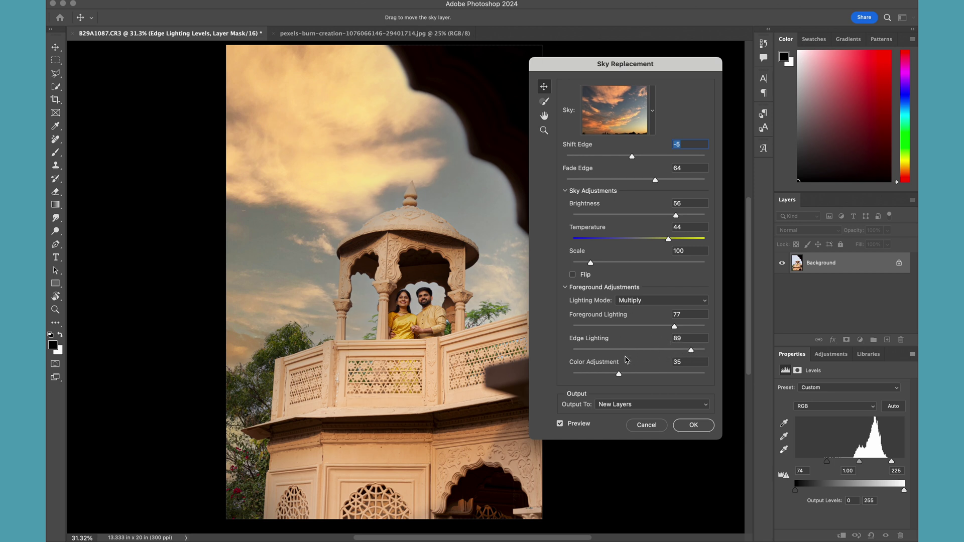
pyautogui.click(627, 349)
pyautogui.moveTo(655, 350)
pyautogui.mouseDown()
pyautogui.moveTo(670, 355)
pyautogui.moveTo(662, 349)
pyautogui.mouseUp()
# Apply the sunset sky and inspect the resulting Sky Replacement Group in the Layers panel.
pyautogui.click(694, 426)
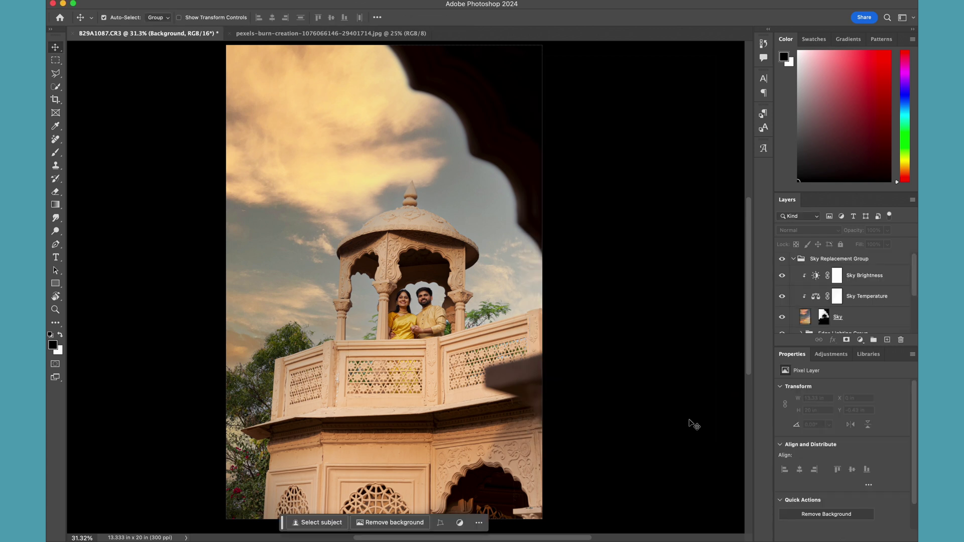
pyautogui.click(794, 259)
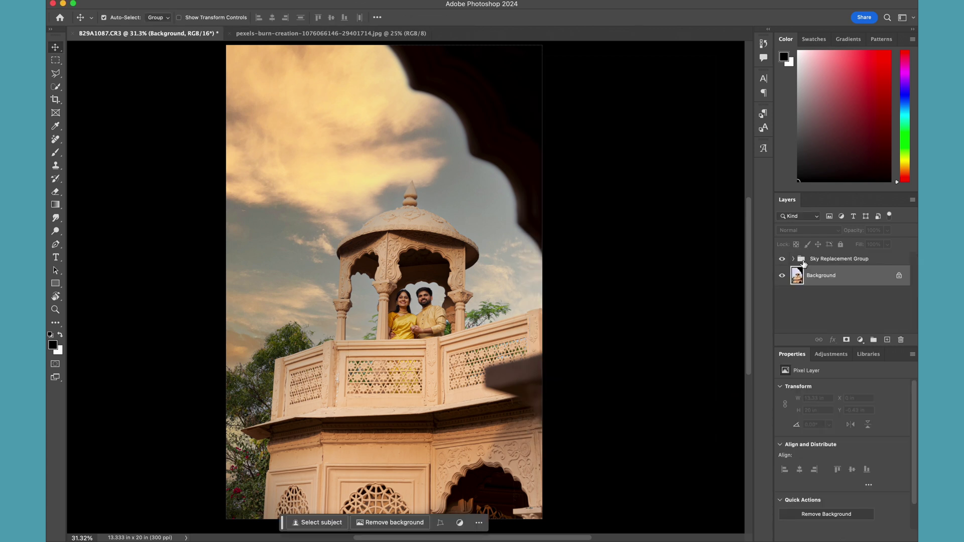
pyautogui.click(793, 259)
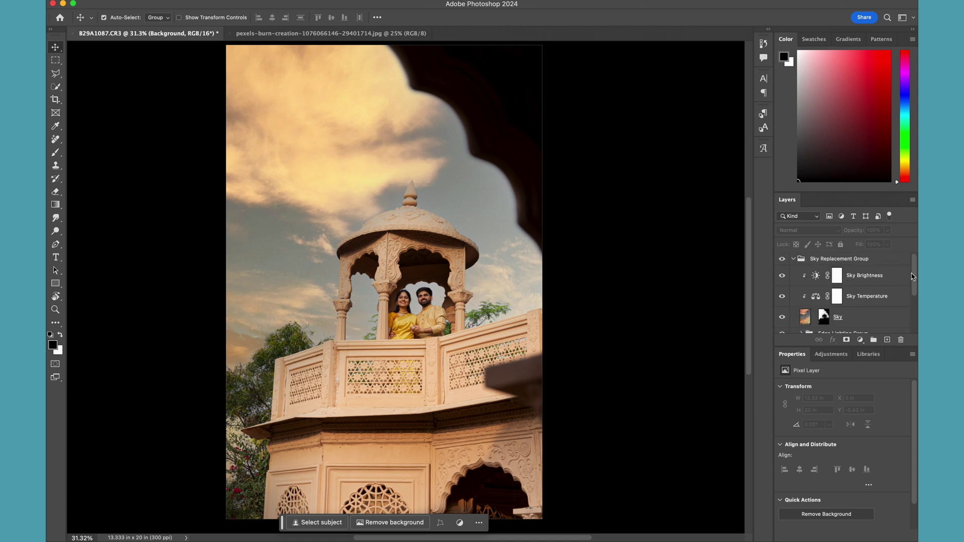
pyautogui.moveTo(913, 277); pyautogui.dragTo(909, 296)
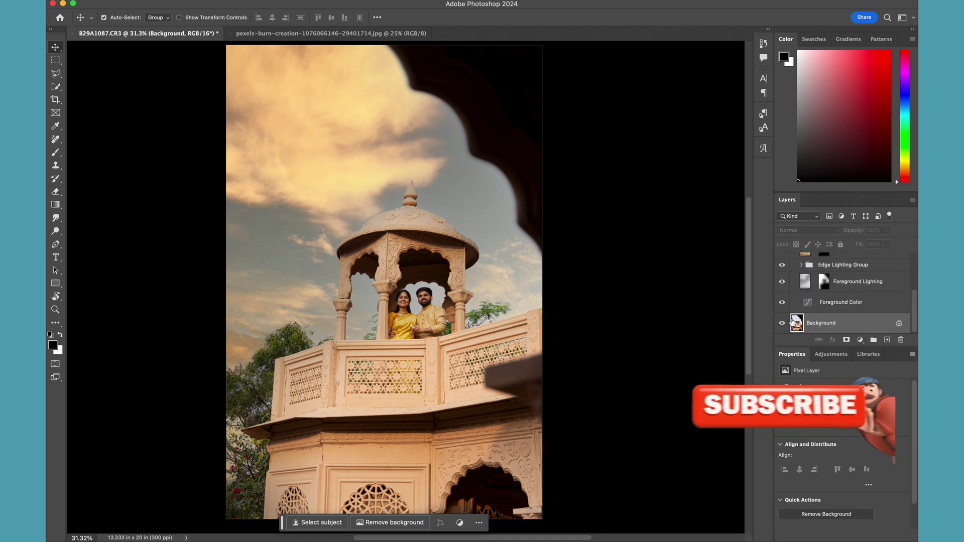
pyautogui.moveTo(913, 312); pyautogui.dragTo(915, 271)
pyautogui.click(794, 259)
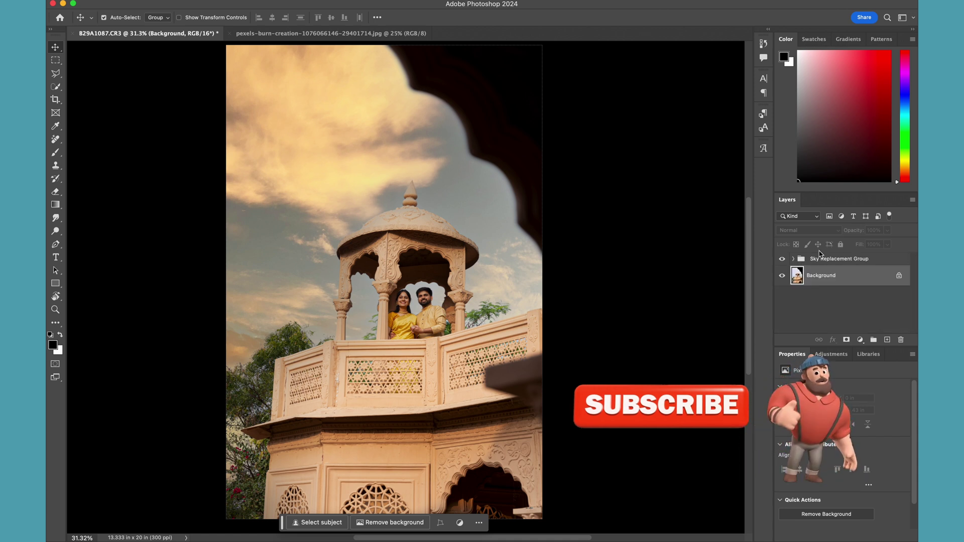
# Hide and re-show the Background to check the sky, then bring up the adjustment layer list.
pyautogui.click(782, 275)
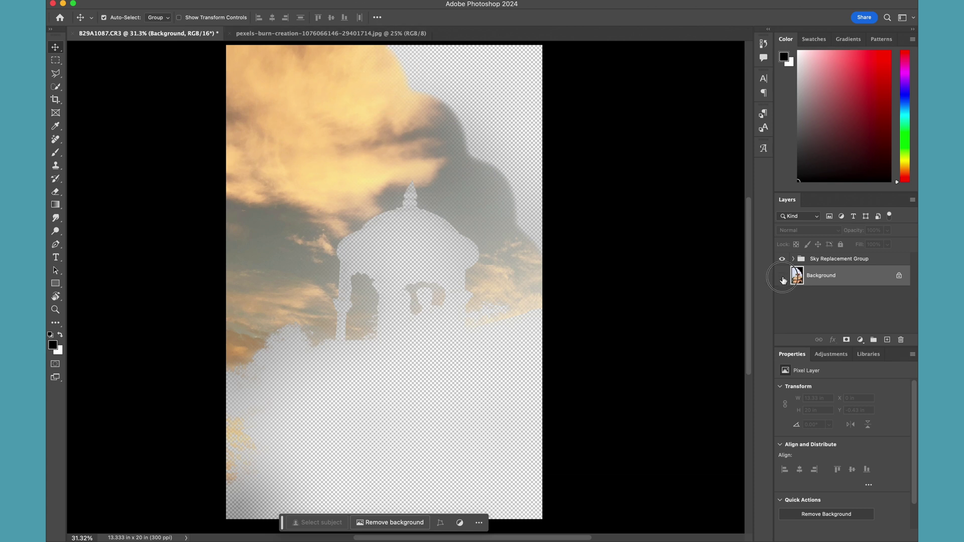
pyautogui.click(782, 275)
pyautogui.click(860, 340)
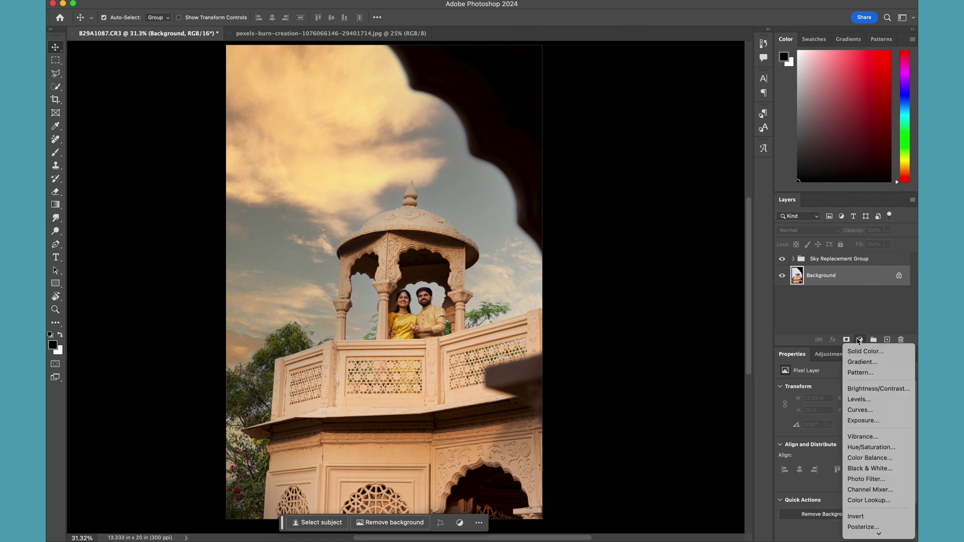
# Add a Curves adjustment layer and pull the RGB midpoint down to darken the midtones.
pyautogui.click(871, 416)
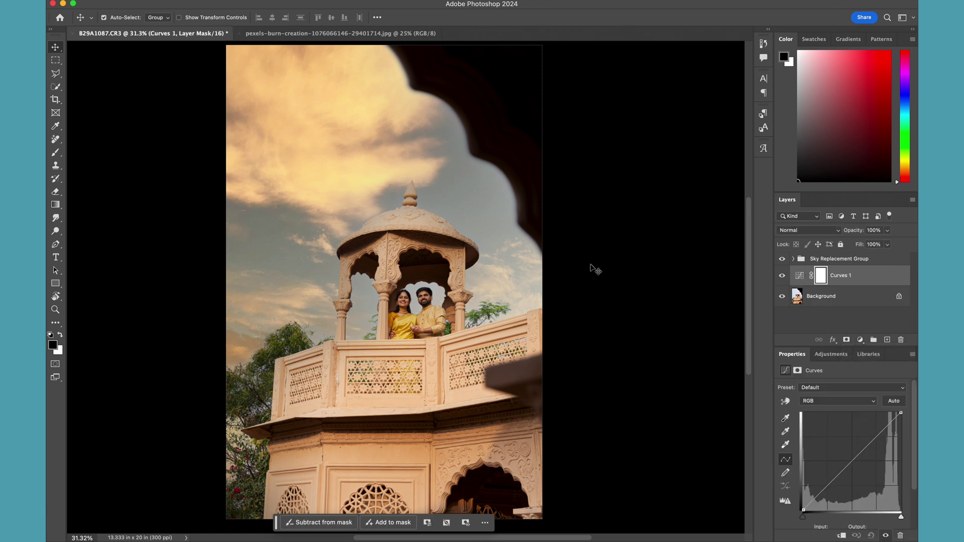
pyautogui.moveTo(851, 461); pyautogui.dragTo(855, 471)
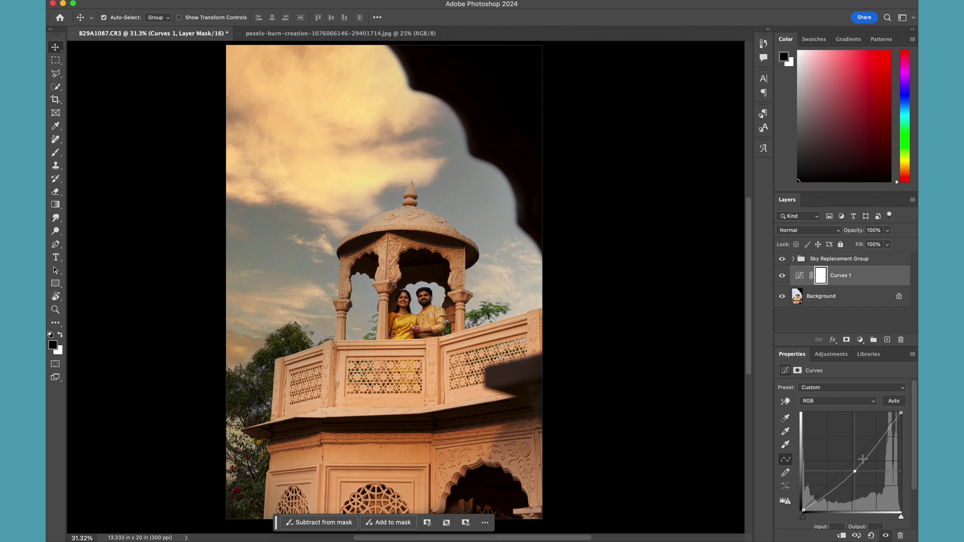
pyautogui.moveTo(855, 472); pyautogui.dragTo(851, 477)
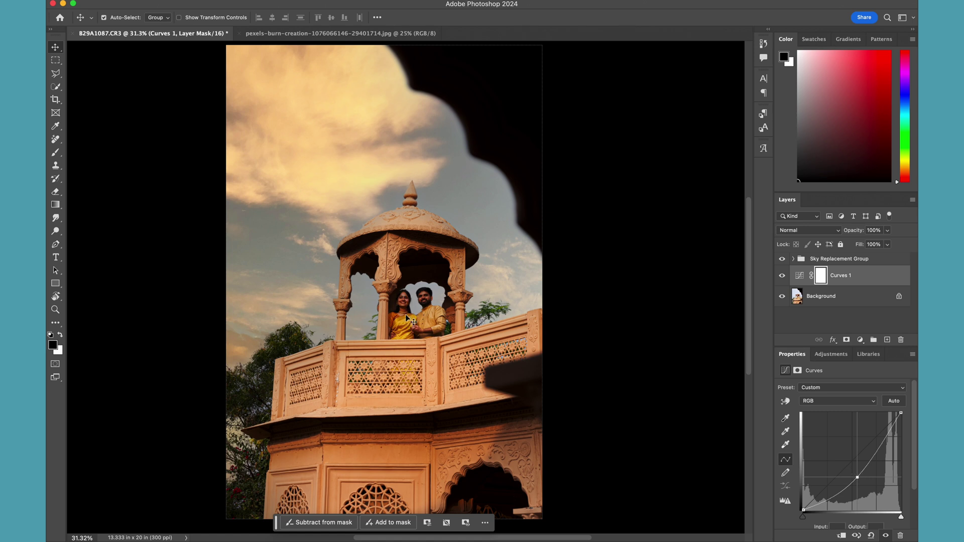
# Paint black on the Curves 1 mask over the woman's face with the Brush.
pyautogui.click(821, 278)
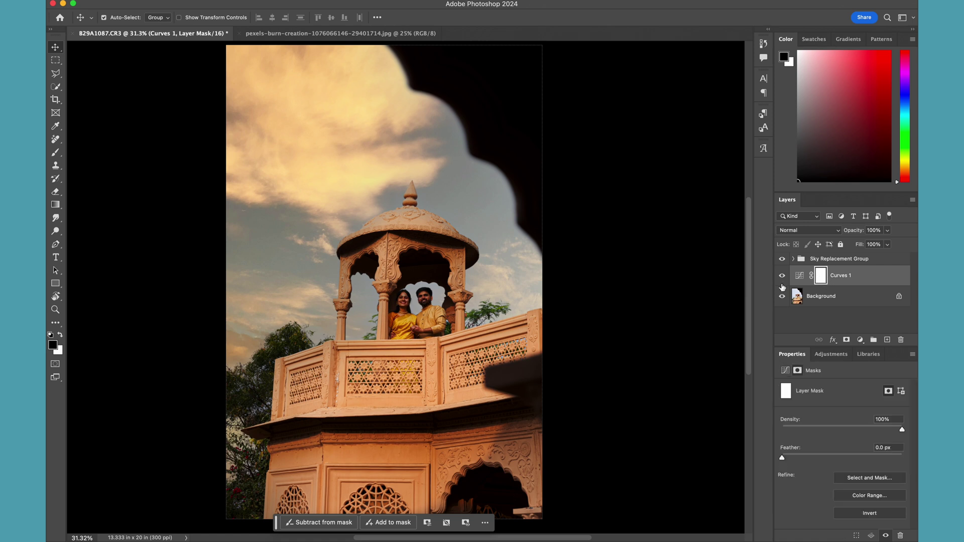
pyautogui.click(55, 153)
pyautogui.moveTo(402, 301)
pyautogui.mouseDown()
pyautogui.moveTo(399, 334)
pyautogui.moveTo(403, 313)
pyautogui.moveTo(422, 321)
pyautogui.moveTo(424, 298)
pyautogui.moveTo(420, 323)
pyautogui.moveTo(436, 312)
pyautogui.moveTo(425, 330)
pyautogui.moveTo(433, 330)
pyautogui.moveTo(399, 331)
pyautogui.moveTo(422, 331)
pyautogui.moveTo(389, 333)
pyautogui.mouseUp()
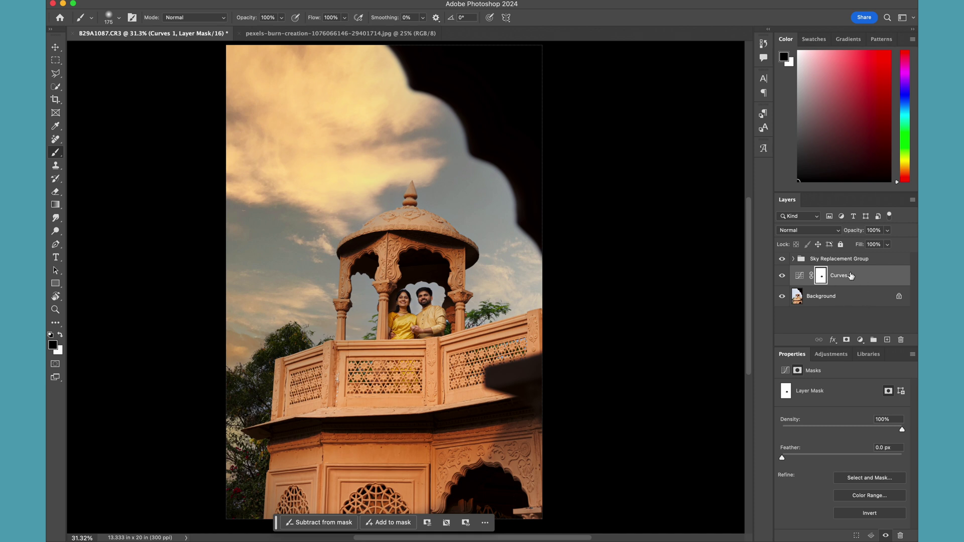
pyautogui.click(860, 299)
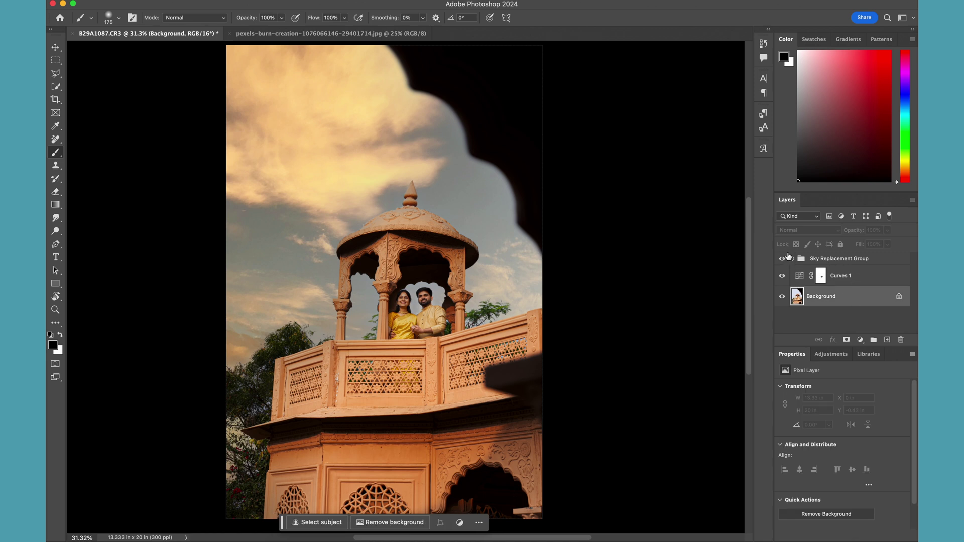
pyautogui.click(782, 259)
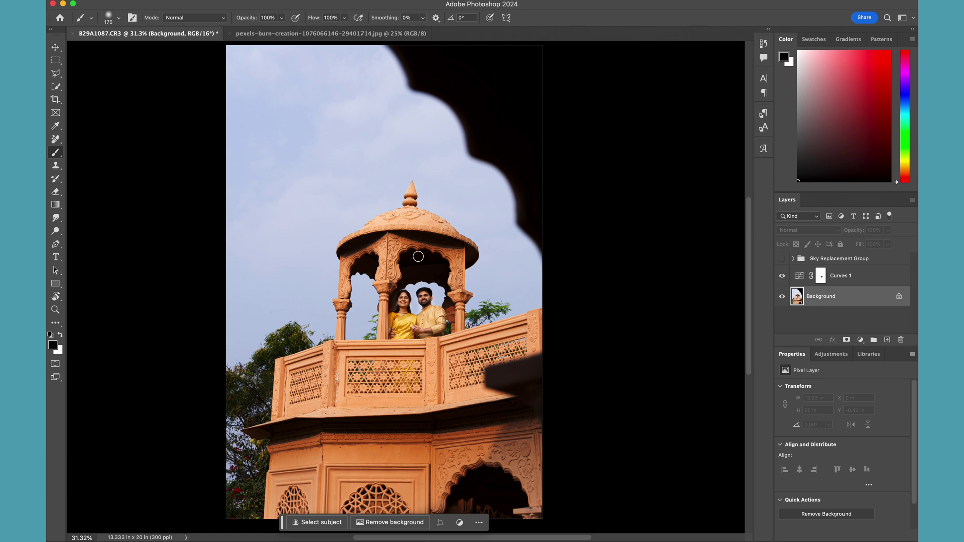
pyautogui.click(782, 259)
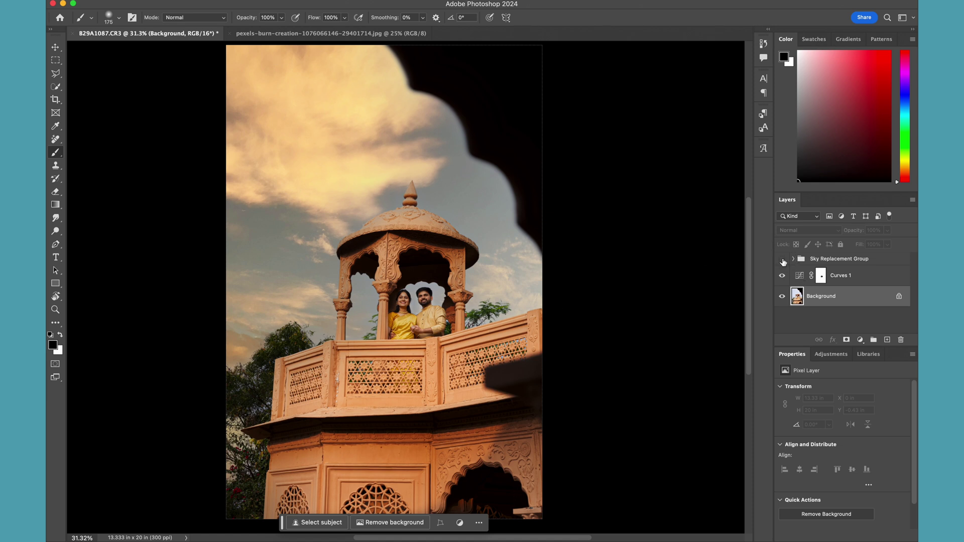
pyautogui.click(781, 259)
pyautogui.click(782, 260)
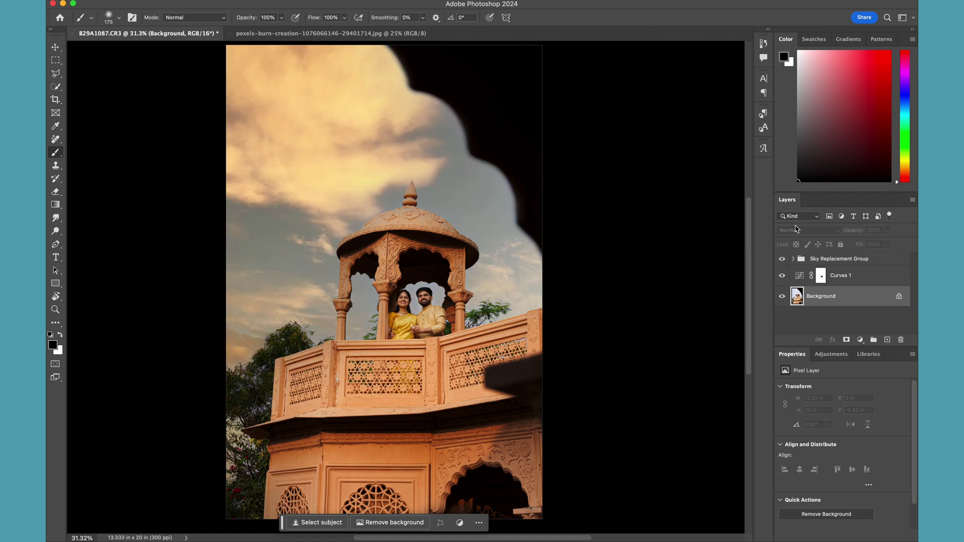